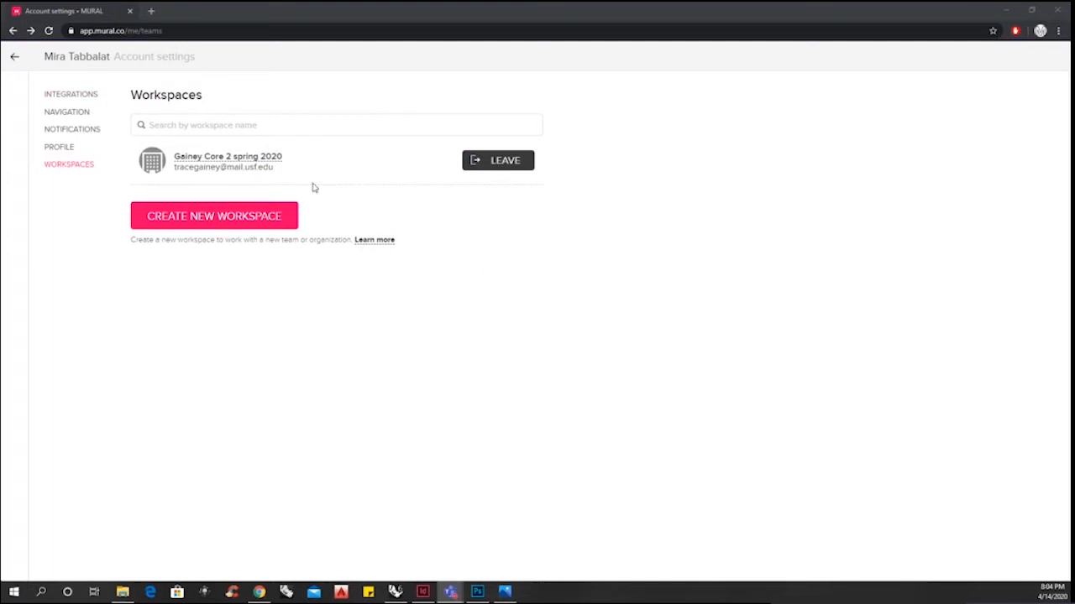
- Open the Core 2 spring 2020 workspace and view the sort options for its murals
click(262, 165)
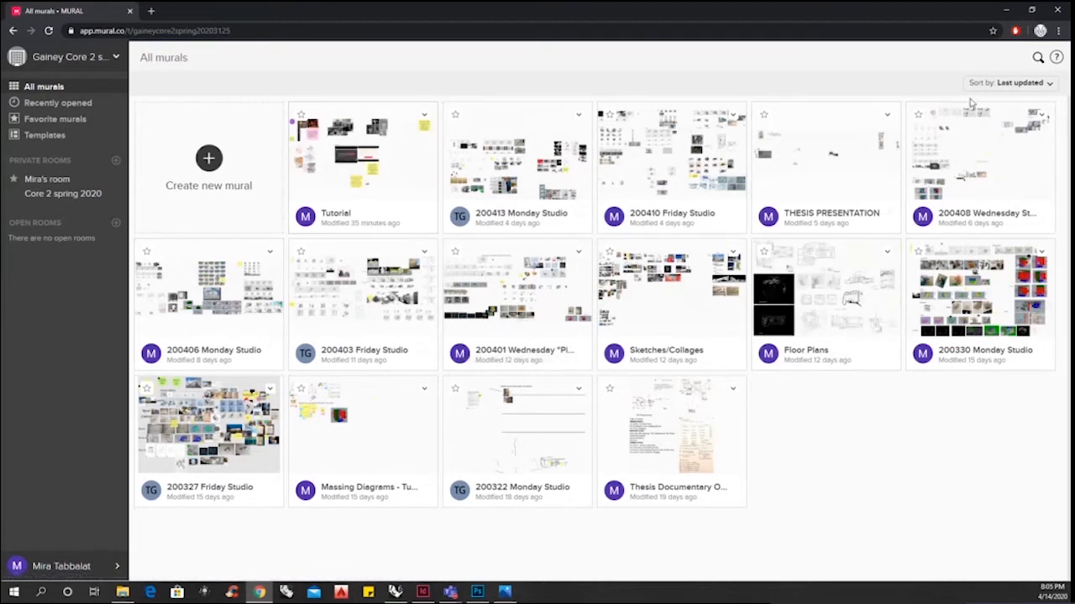
click(1012, 84)
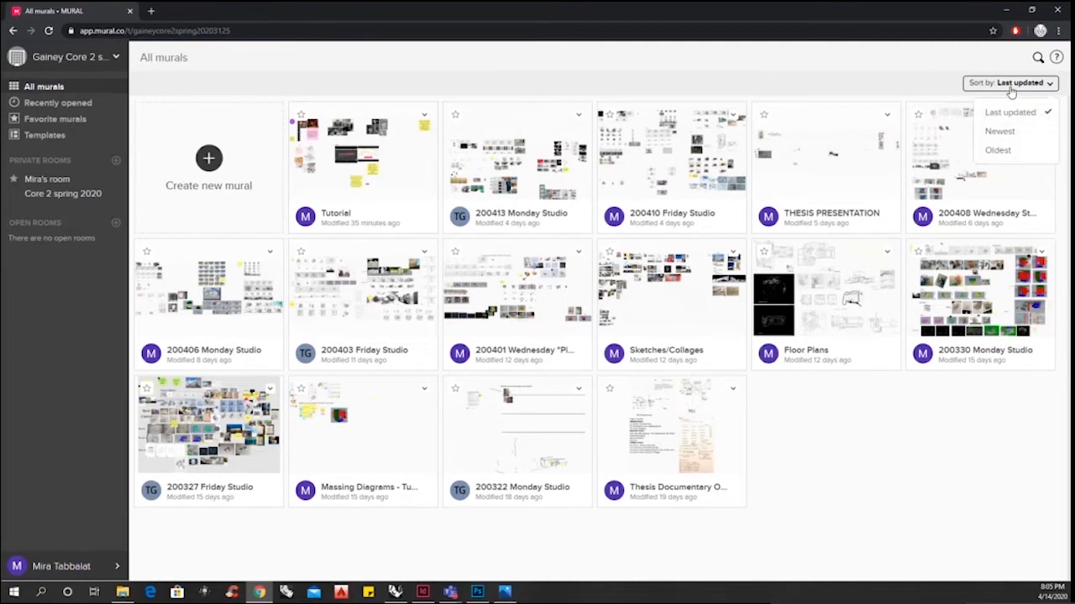
click(1011, 87)
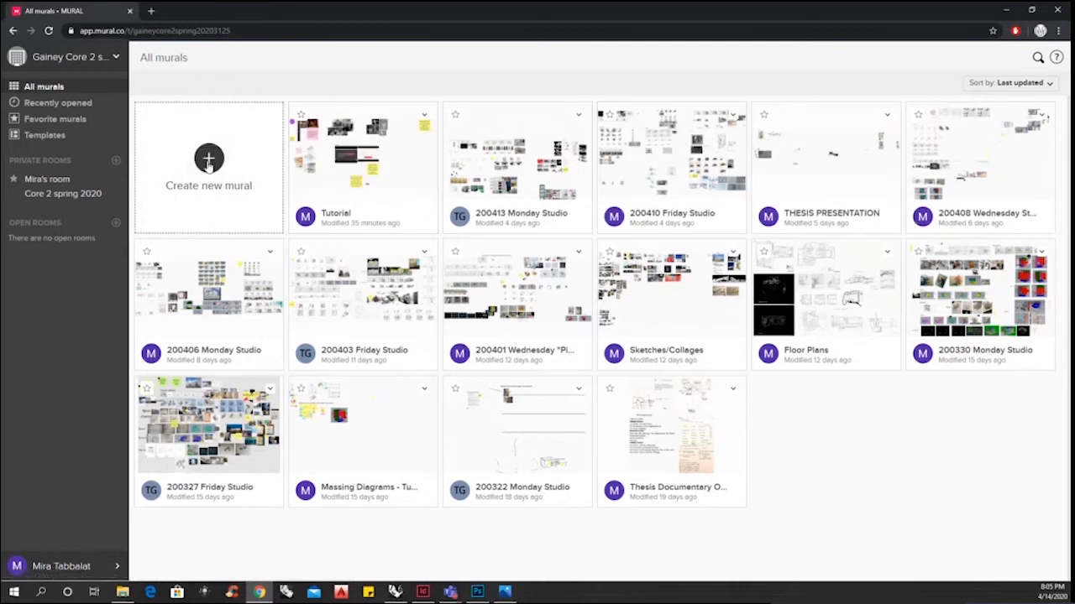
- Browse the available templates and create a new mural from the Blank mural option
click(209, 161)
scroll(756, 243, down, 3)
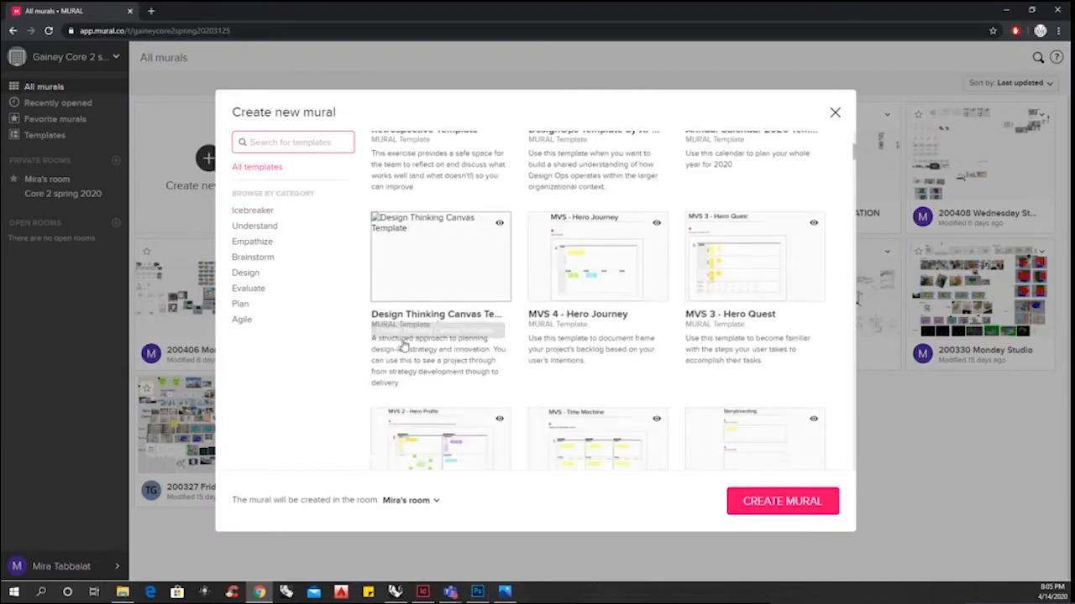
scroll(403, 344, down, 2)
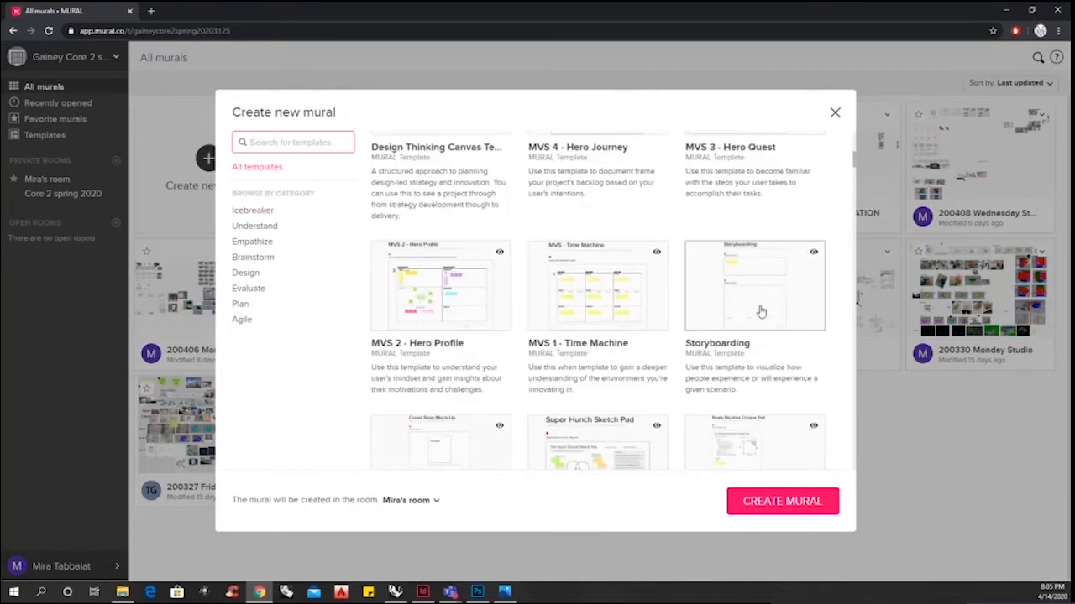
scroll(756, 302, down, 2)
scroll(593, 307, up, 2)
scroll(593, 307, up, 5)
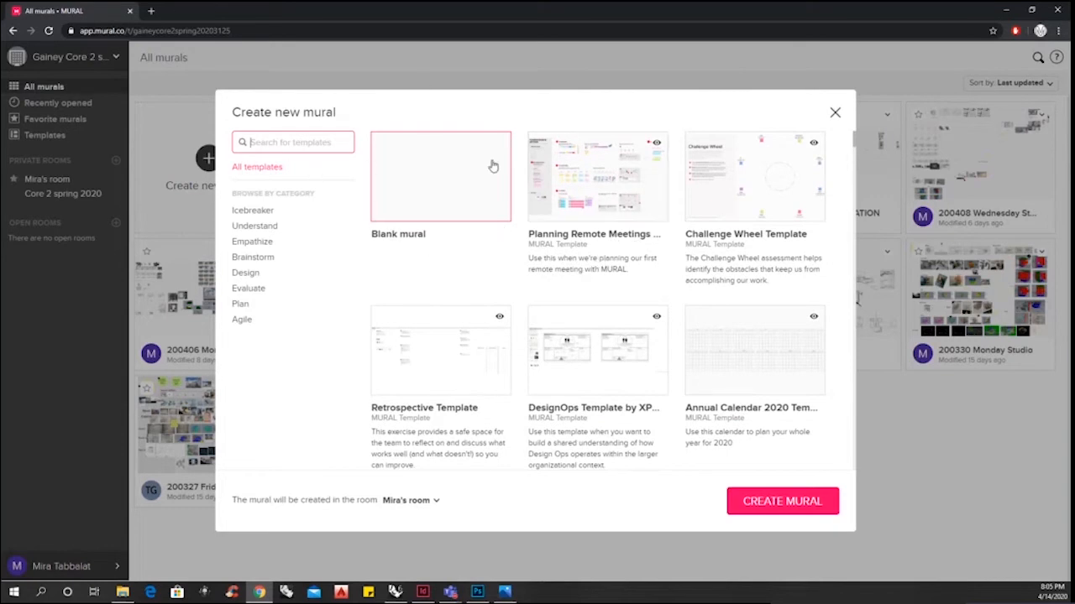
click(476, 192)
click(476, 191)
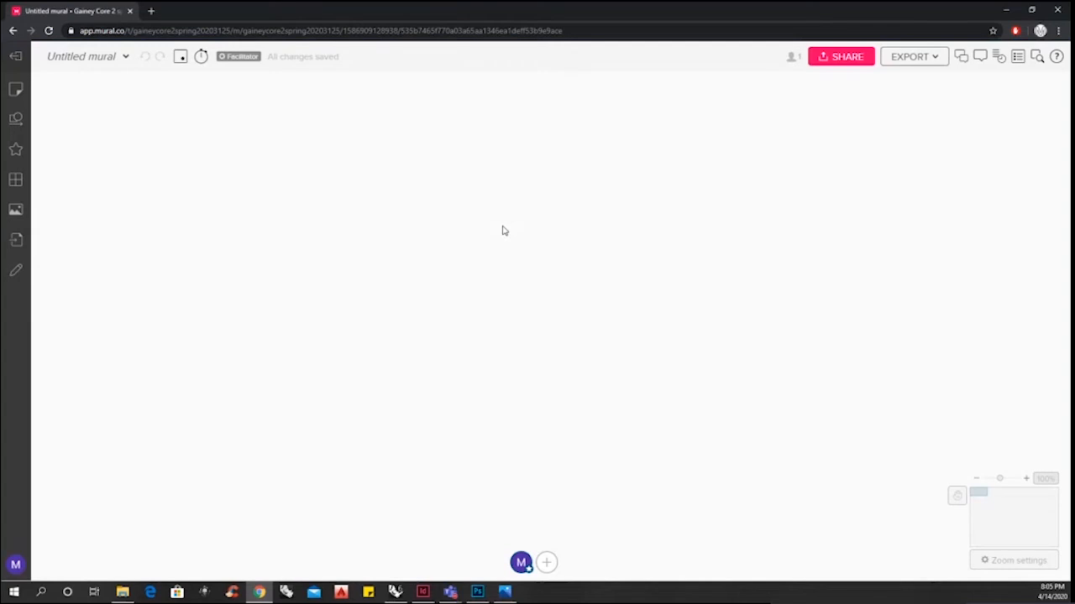
- Rename the untitled mural as Title
scroll(534, 324, down, 5)
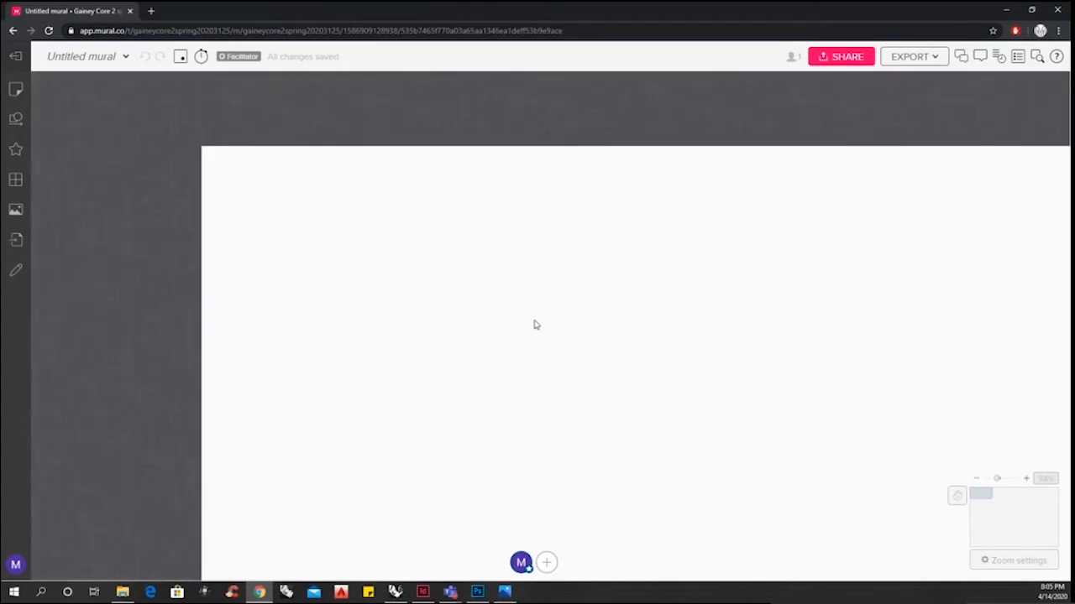
scroll(425, 259, up, 3)
scroll(297, 210, down, 1)
scroll(470, 308, up, 2)
scroll(540, 314, down, 3)
scroll(516, 245, down, 2)
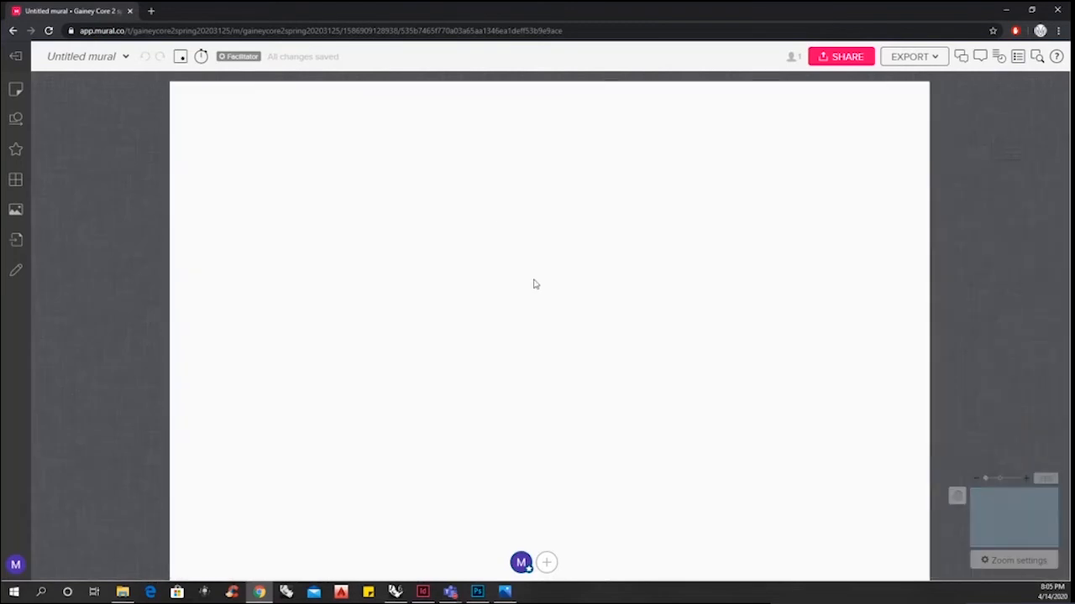
click(85, 57)
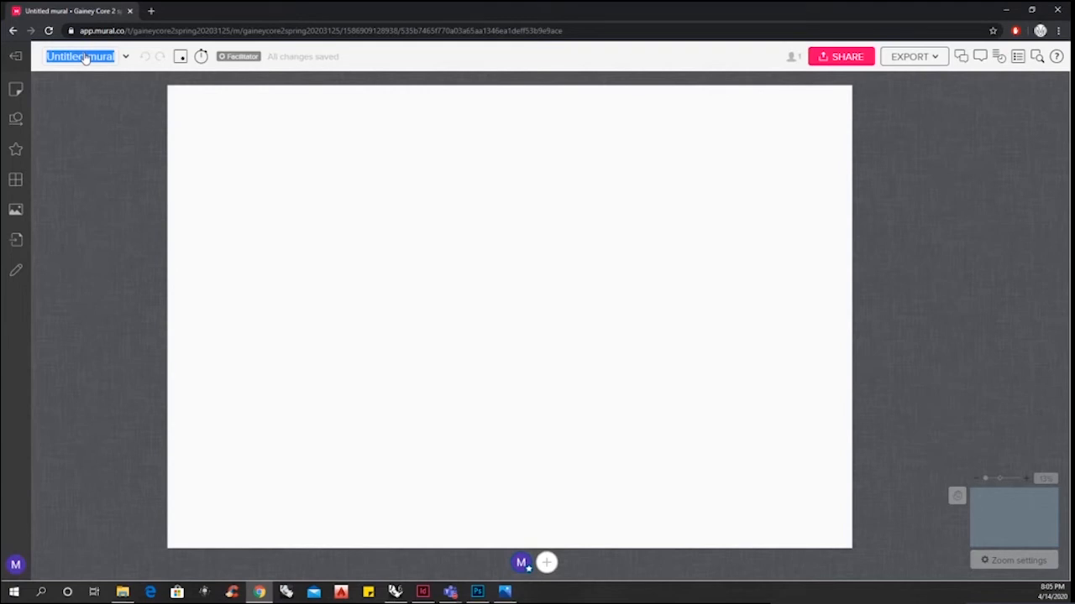
key(BackSpace)
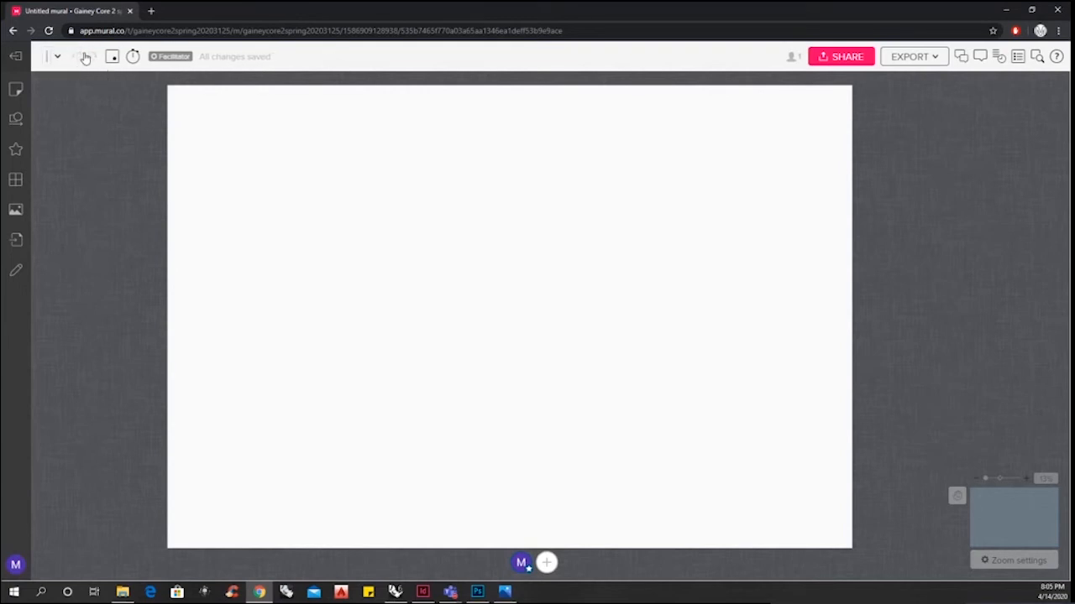
text(Title)
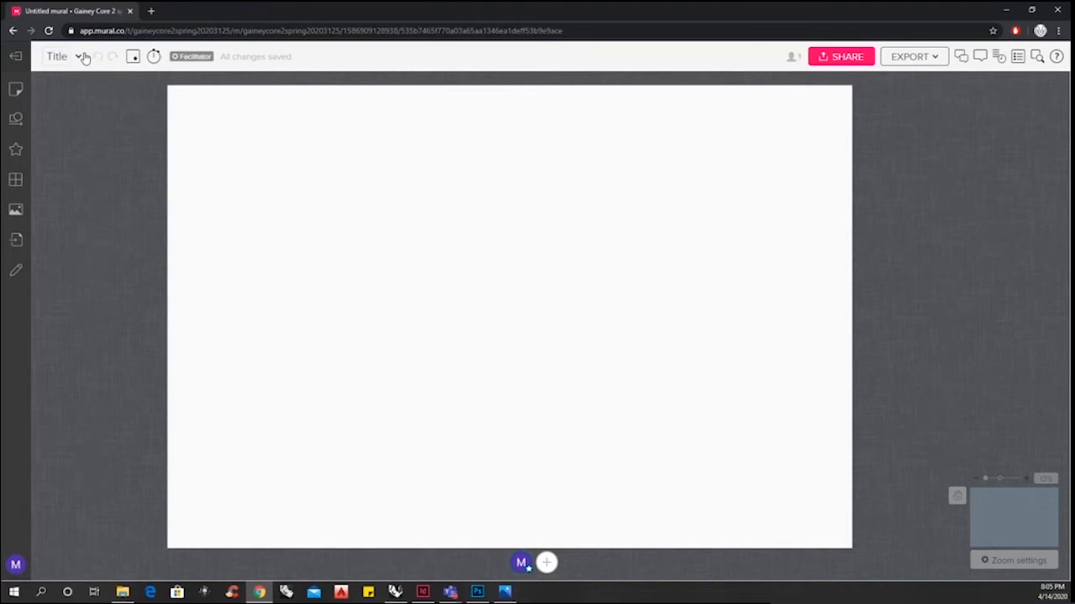
key(Return)
- Copy the mural's invite link from its sharing settings and close the sharing dialog
click(842, 57)
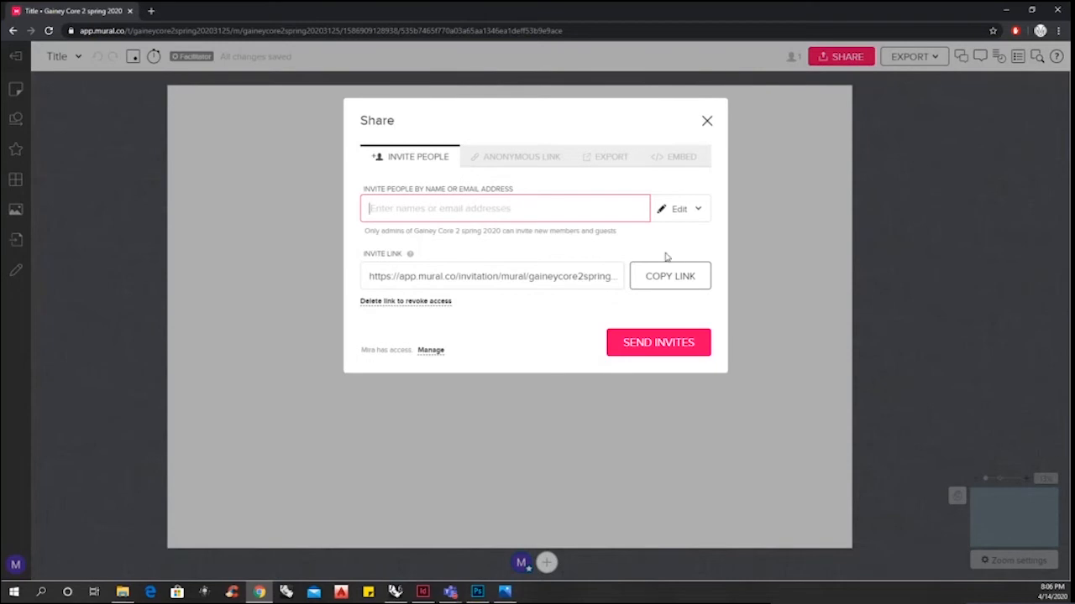
click(665, 284)
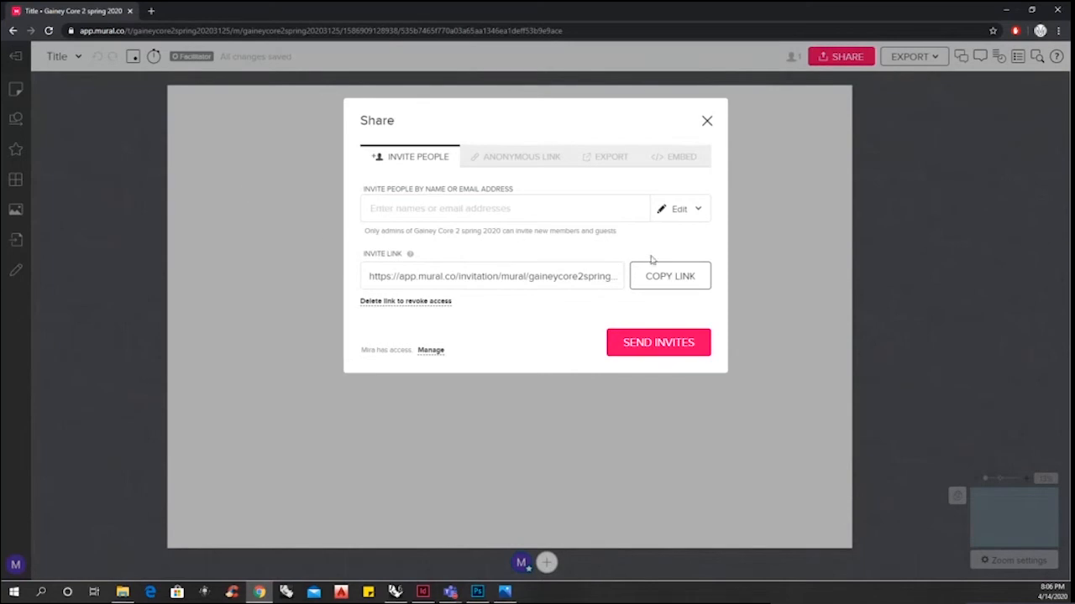
click(598, 207)
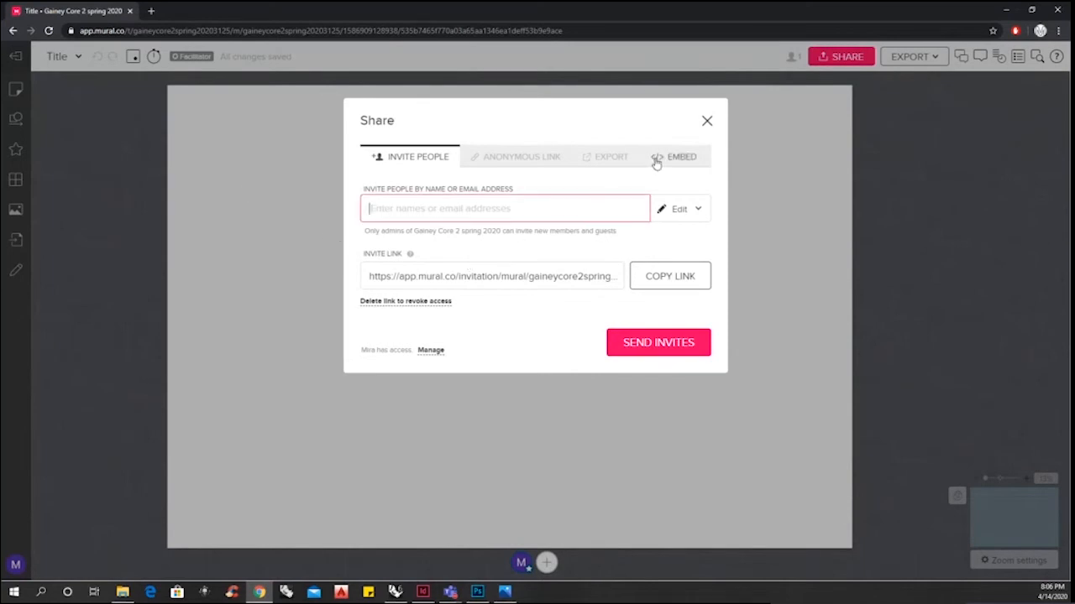
click(709, 125)
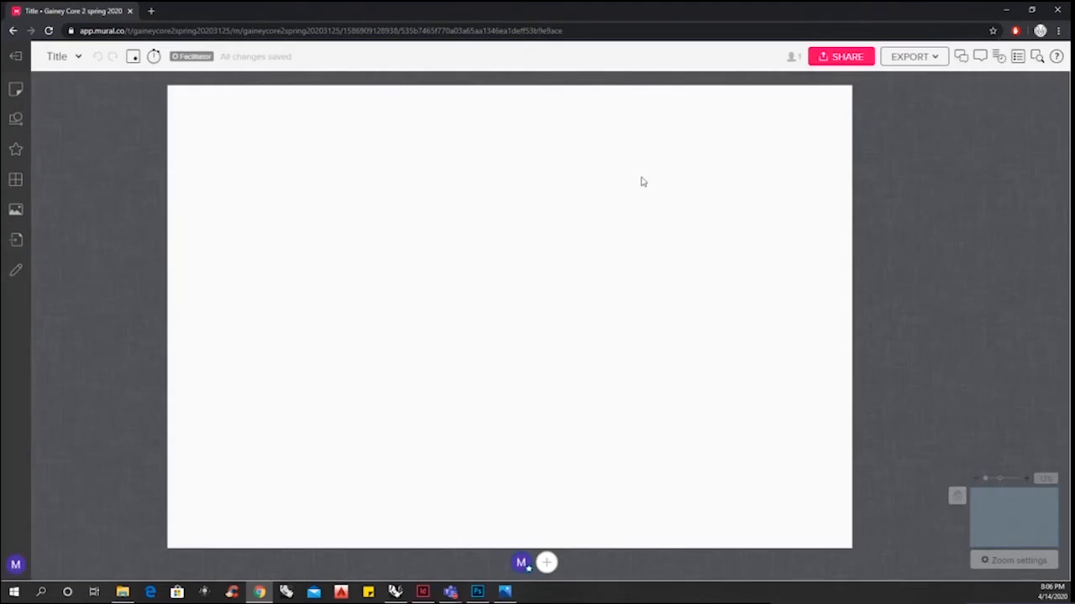
- Leave this mural and open the Tutorial mural from the room
click(14, 58)
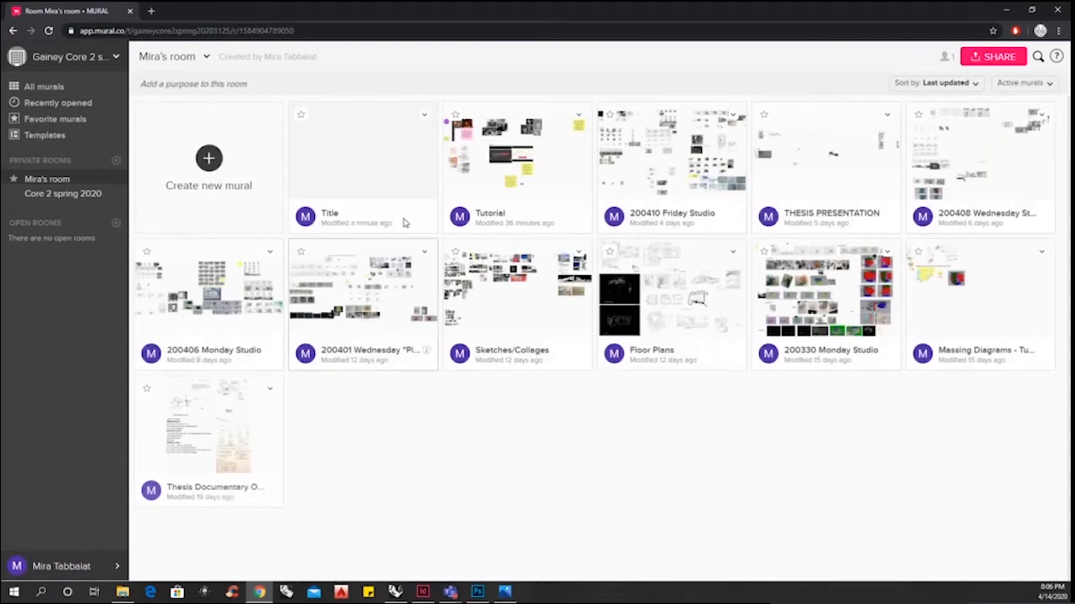
click(530, 190)
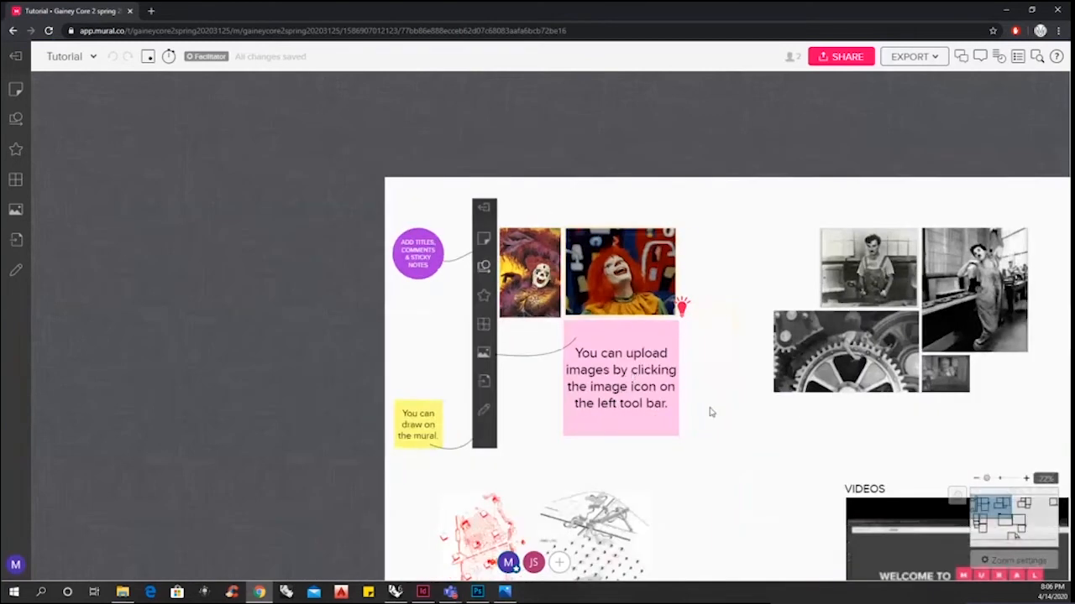
drag(711, 412, 573, 349)
- Follow the other collaborator's view on the Tutorial mural
mouse_move(539, 561)
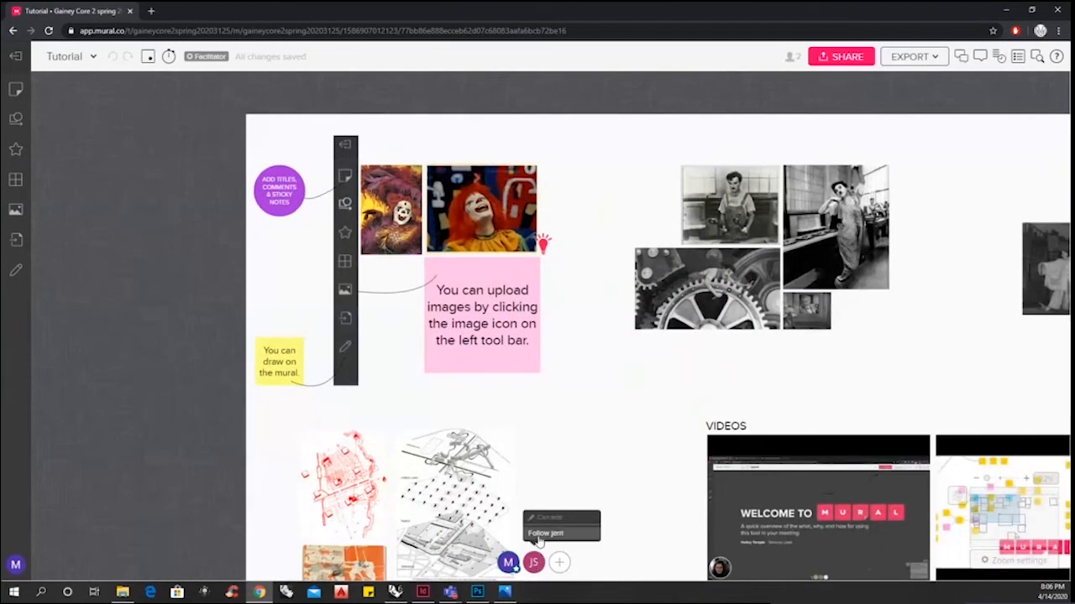
click(539, 533)
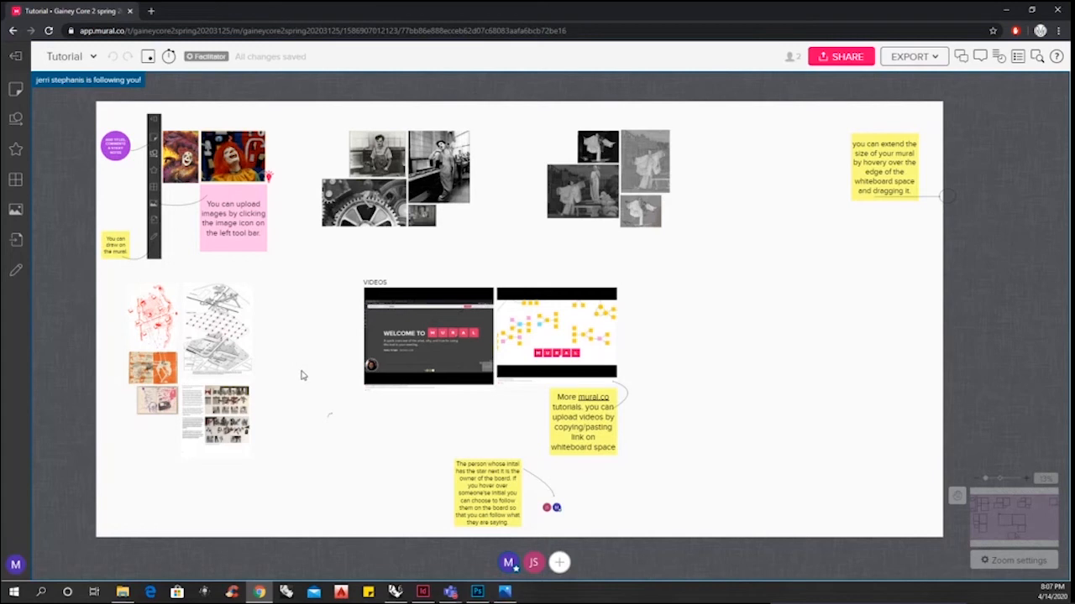
mouse_move(532, 567)
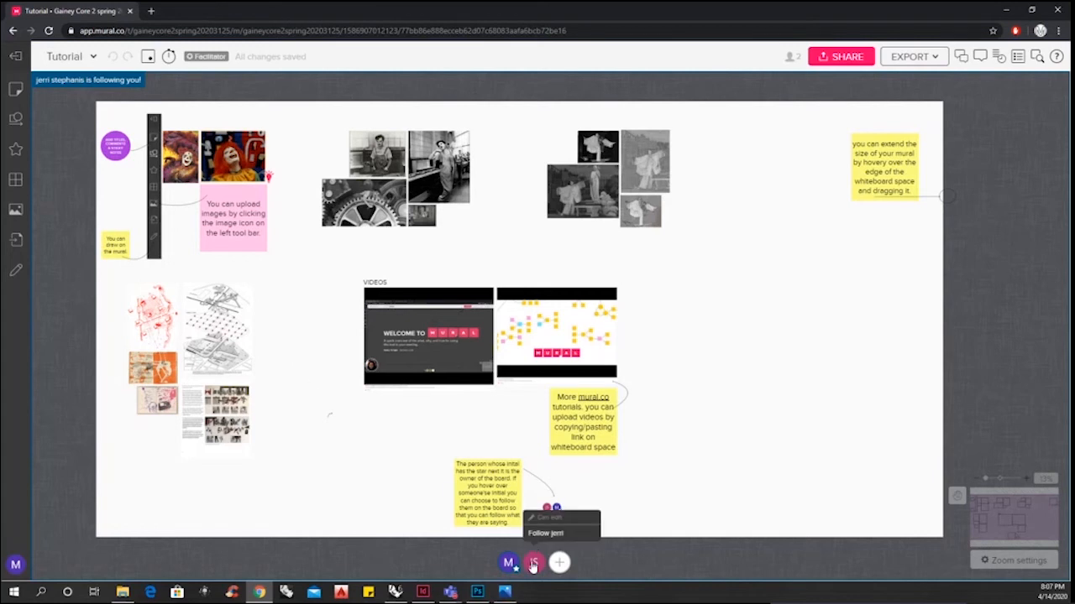
click(538, 537)
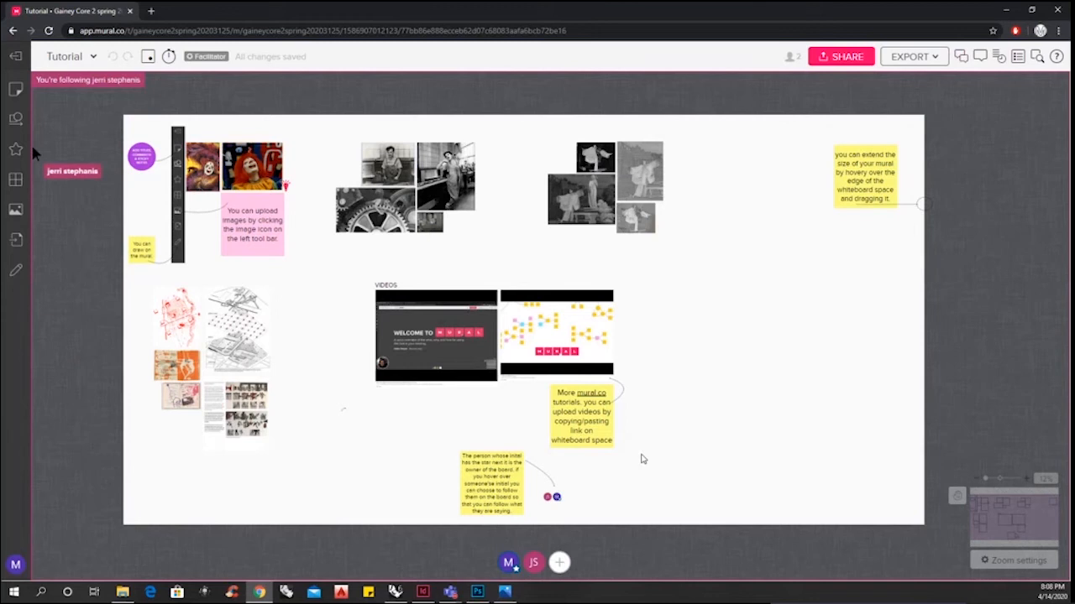
- View the image search options and add a hexagon shape beneath the videos
click(16, 211)
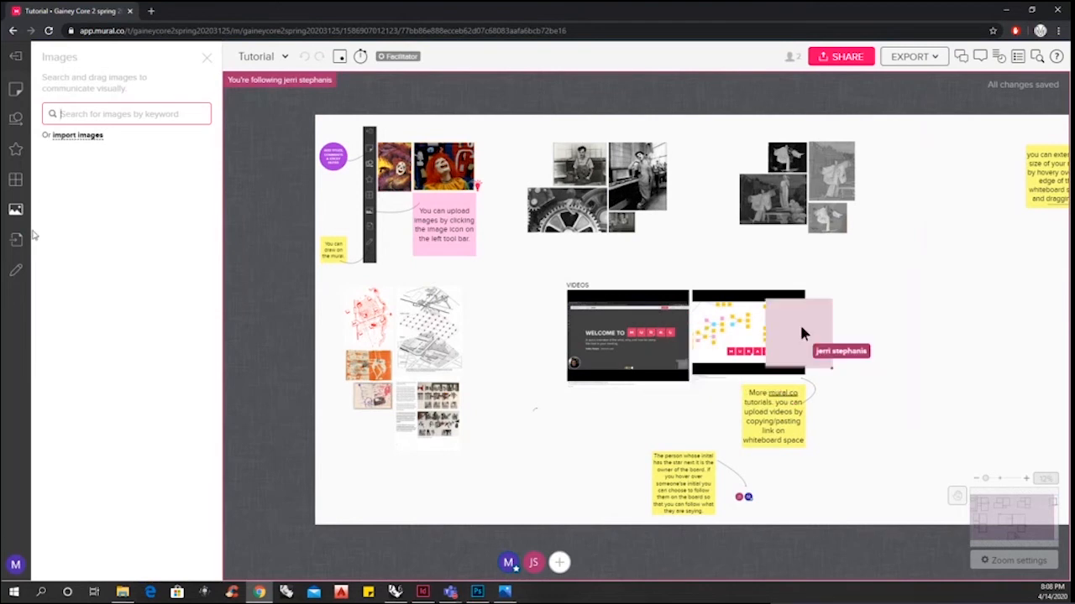
click(19, 213)
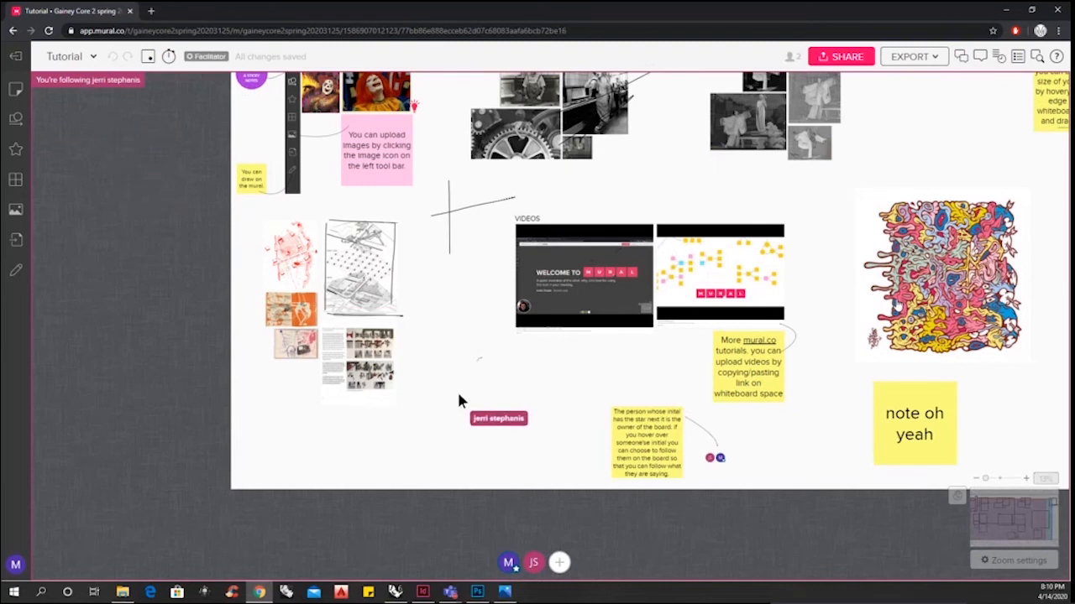
click(15, 119)
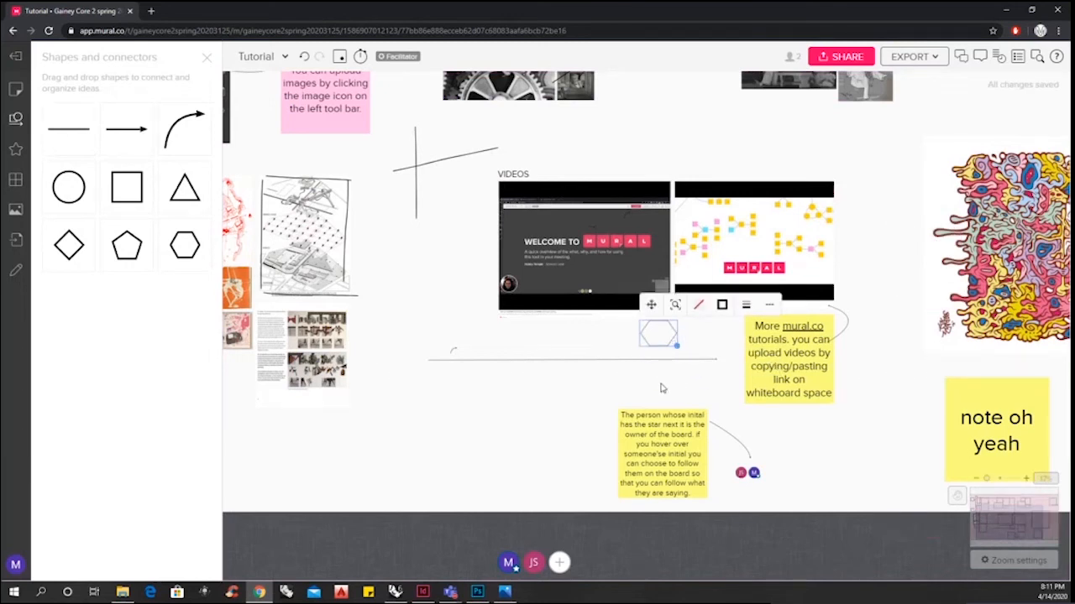
- Place a flame icon at the lower-left corner of the second video and colour it pinkish red
click(15, 151)
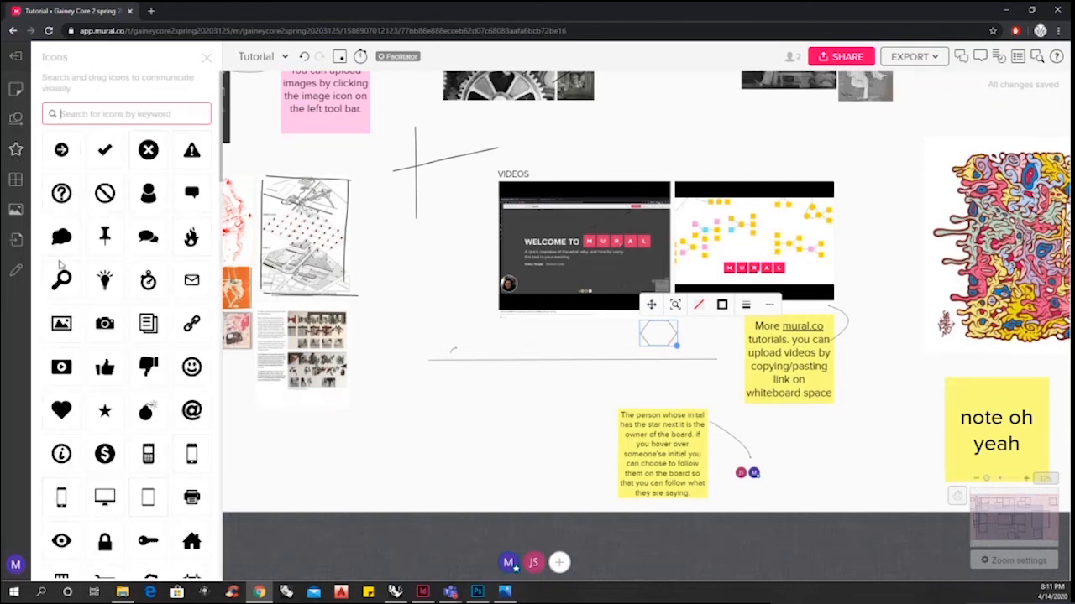
scroll(72, 304, down, 3)
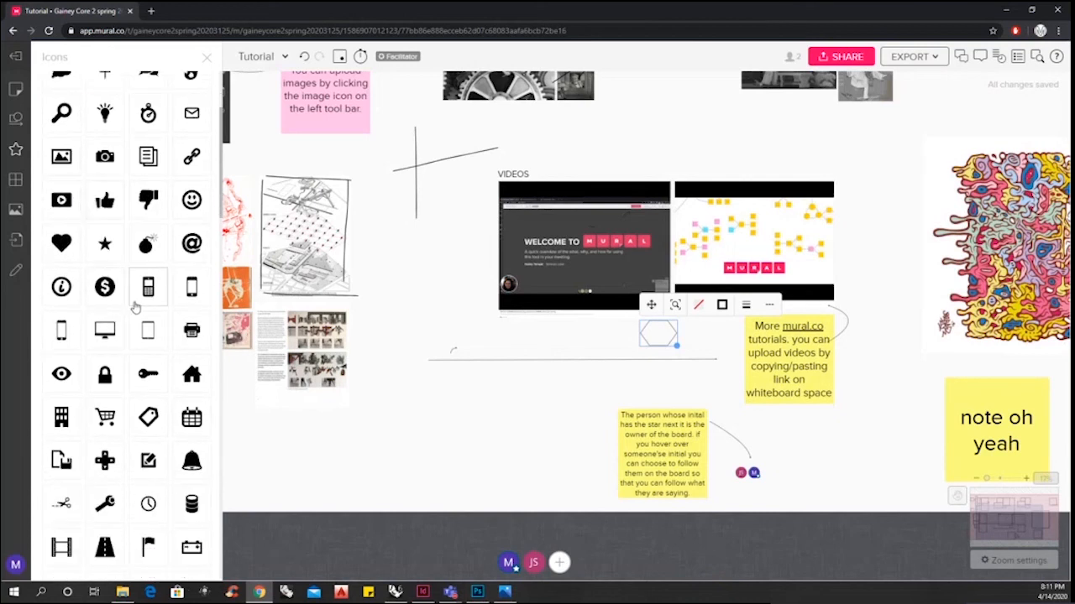
scroll(151, 288, up, 3)
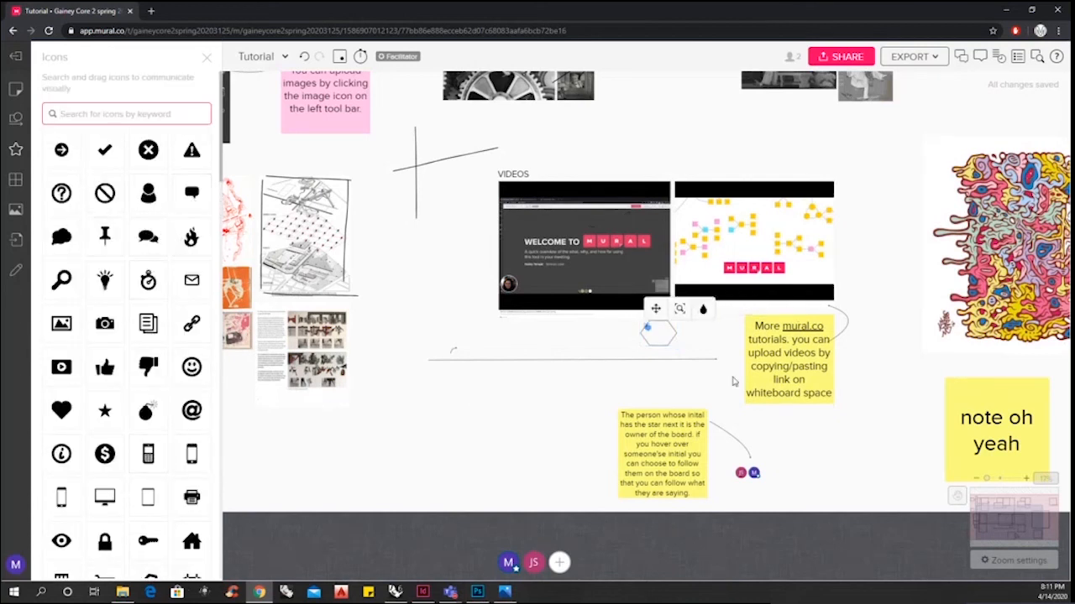
scroll(681, 335, up, 3)
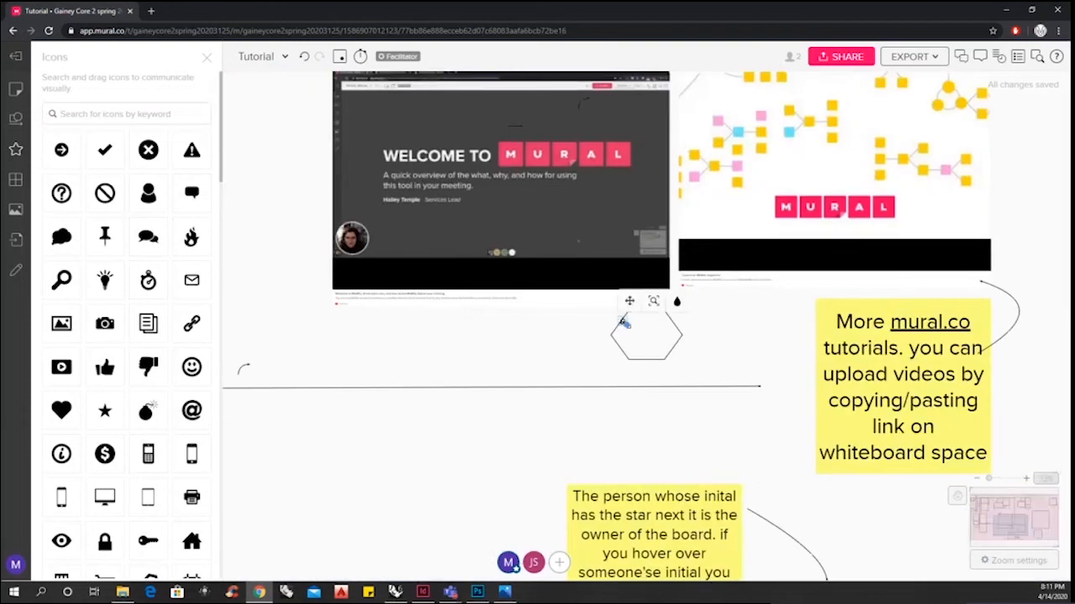
drag(632, 331, 686, 290)
click(731, 260)
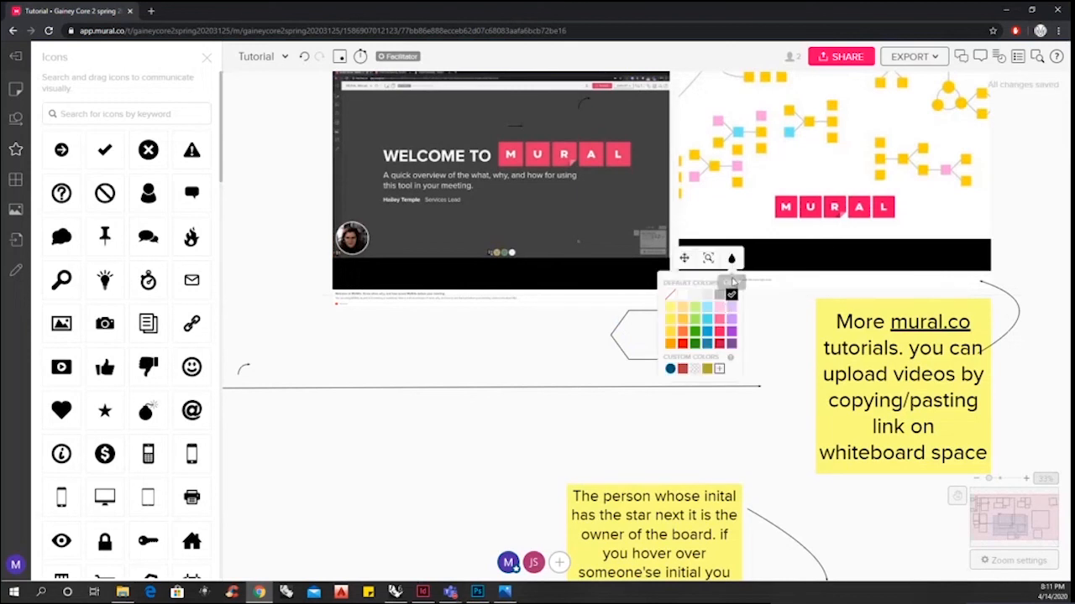
click(719, 332)
scroll(722, 336, down, 6)
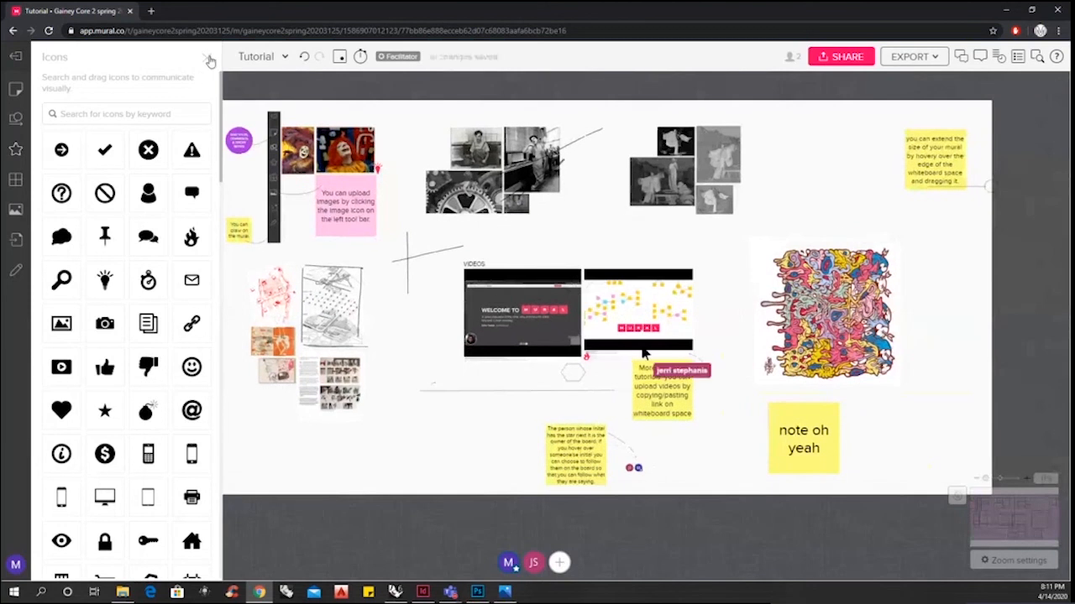
click(207, 57)
- Lock the upper-left image of the white-costume photo group so that any member can unlock it
scroll(558, 277, up, 4)
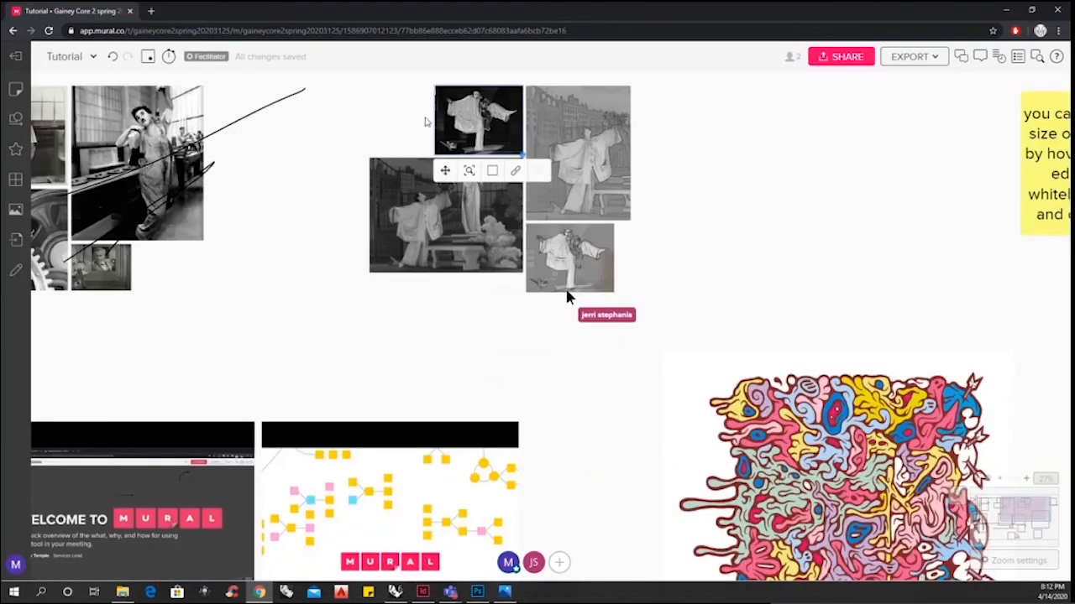
right_click(472, 106)
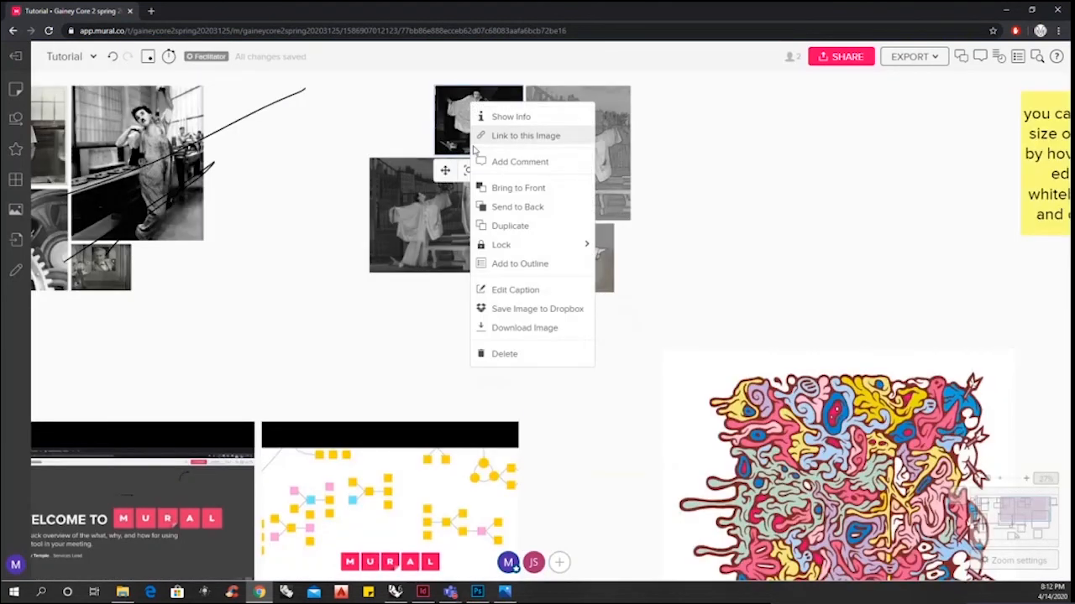
mouse_move(496, 247)
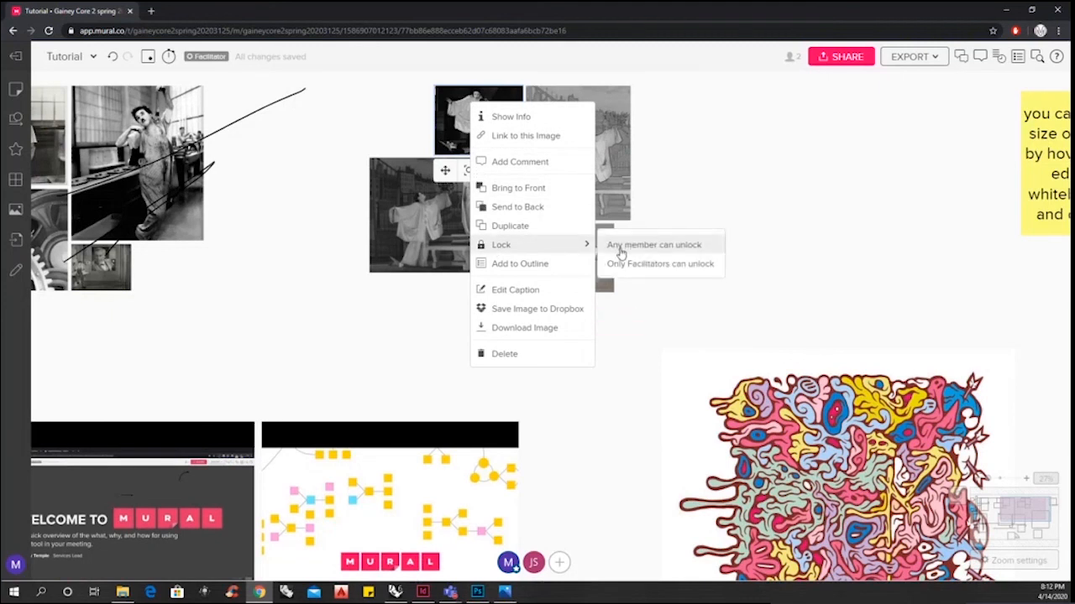
click(621, 253)
scroll(743, 165, down, 3)
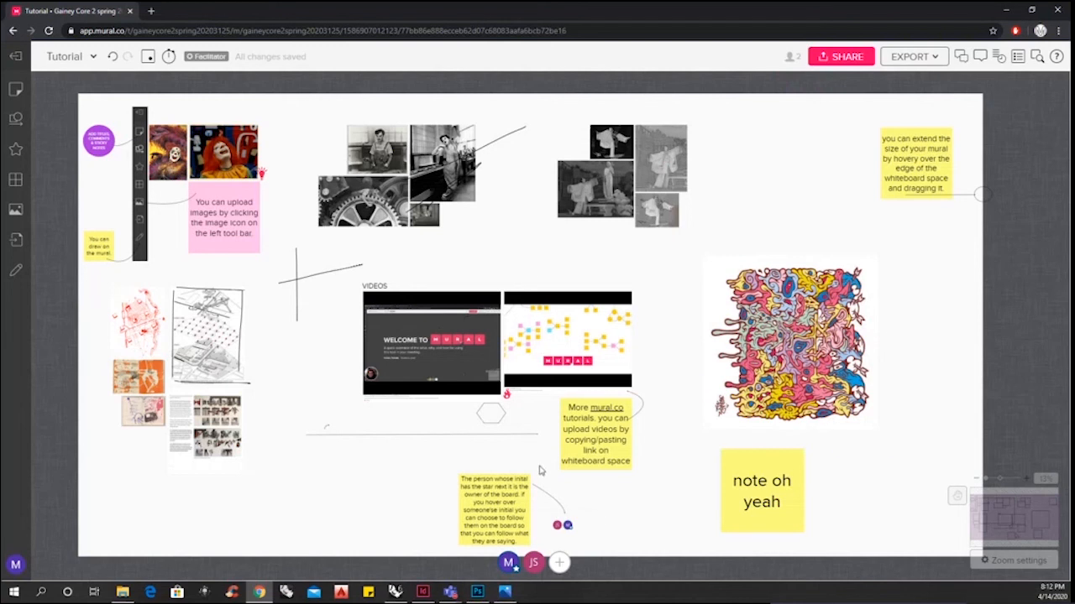
- Bring up the follow option for the other collaborator on the board
right_click(533, 571)
click(533, 568)
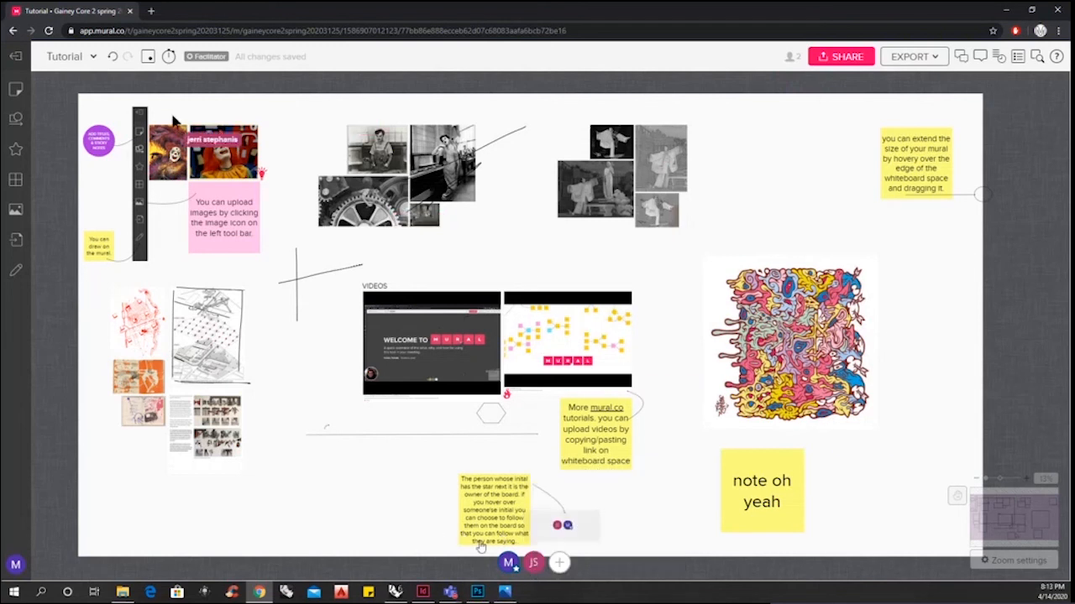
click(533, 569)
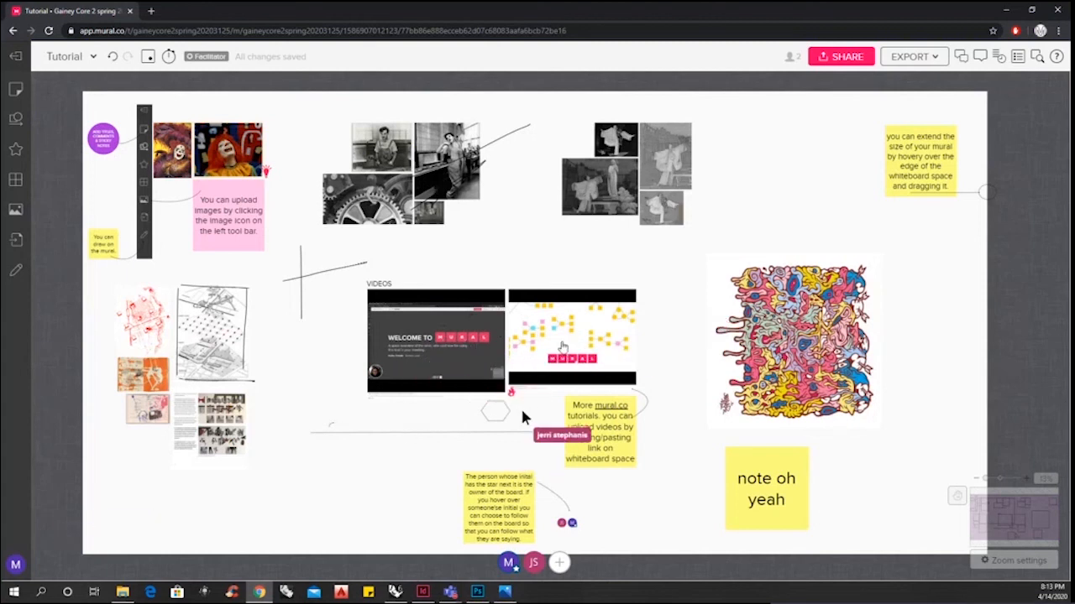
- Play the second tutorial video on the board and close its player
double_click(564, 346)
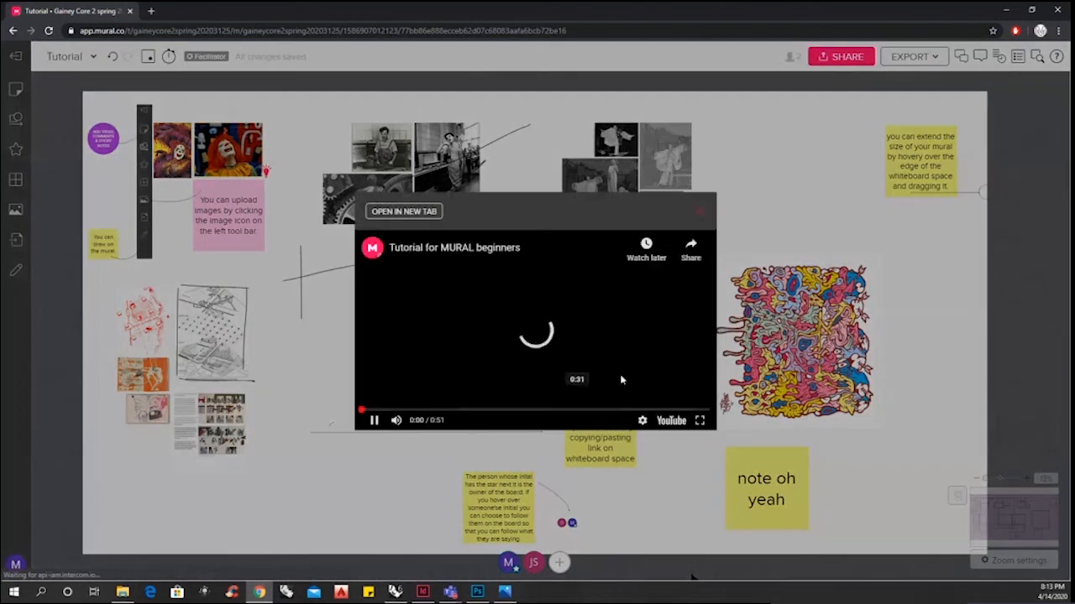
click(702, 213)
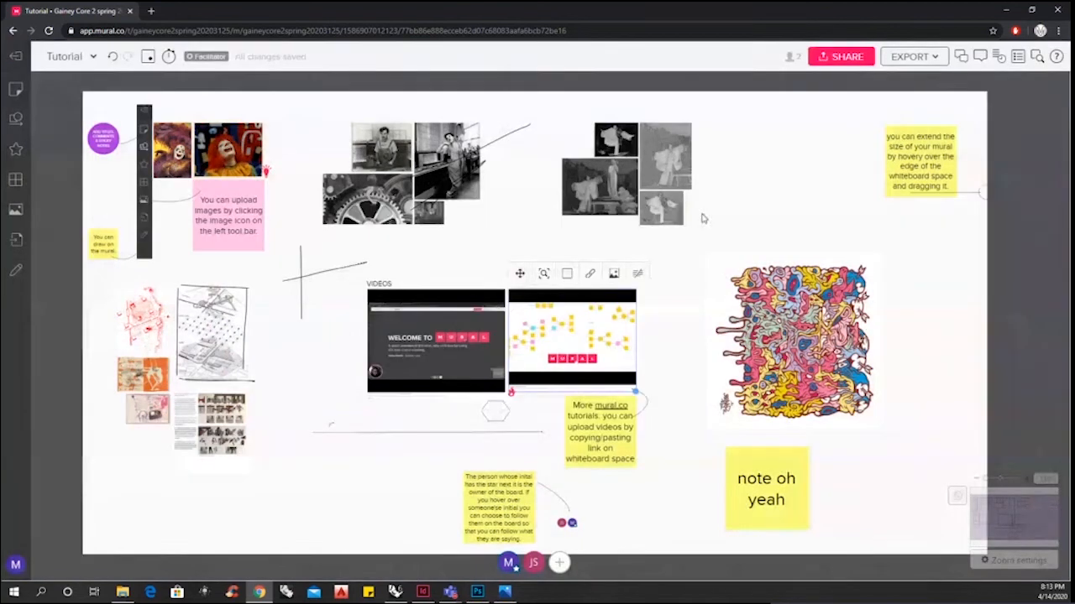